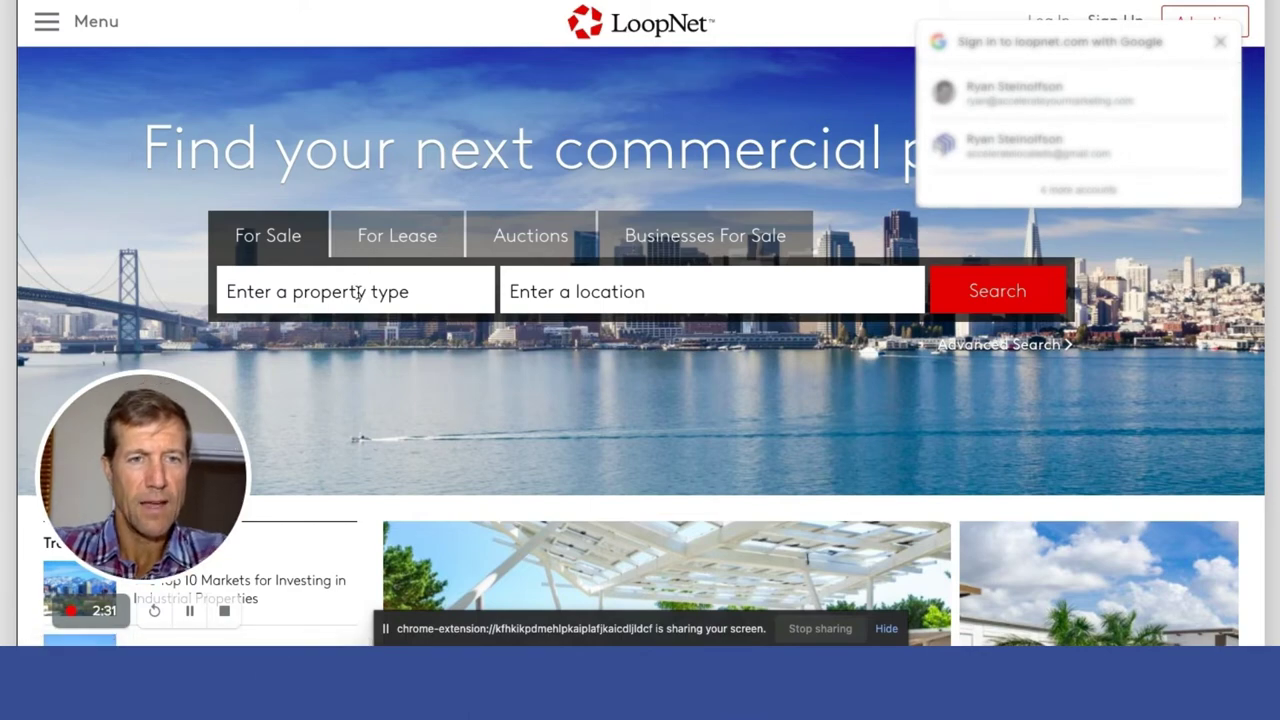
Step: Search commercial listings for Jupiter, FL, bringing up 25 results on the map and list
left_click(577, 292)
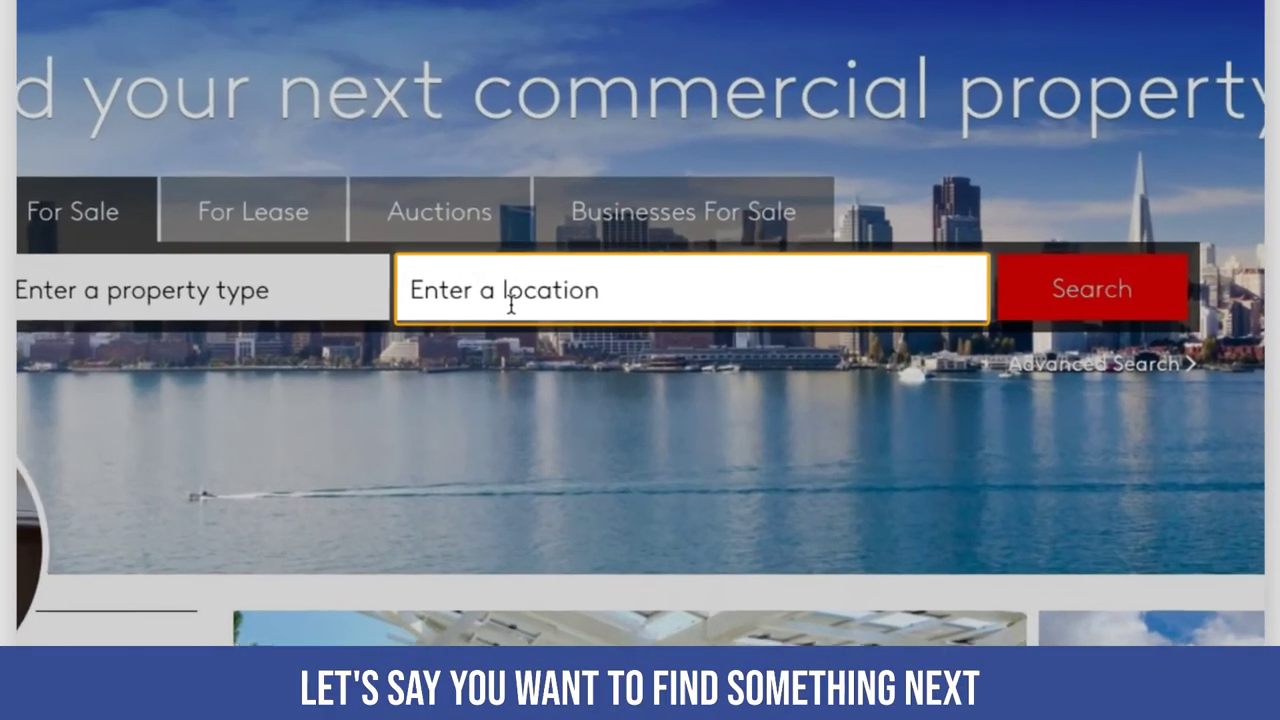
type("jupiter")
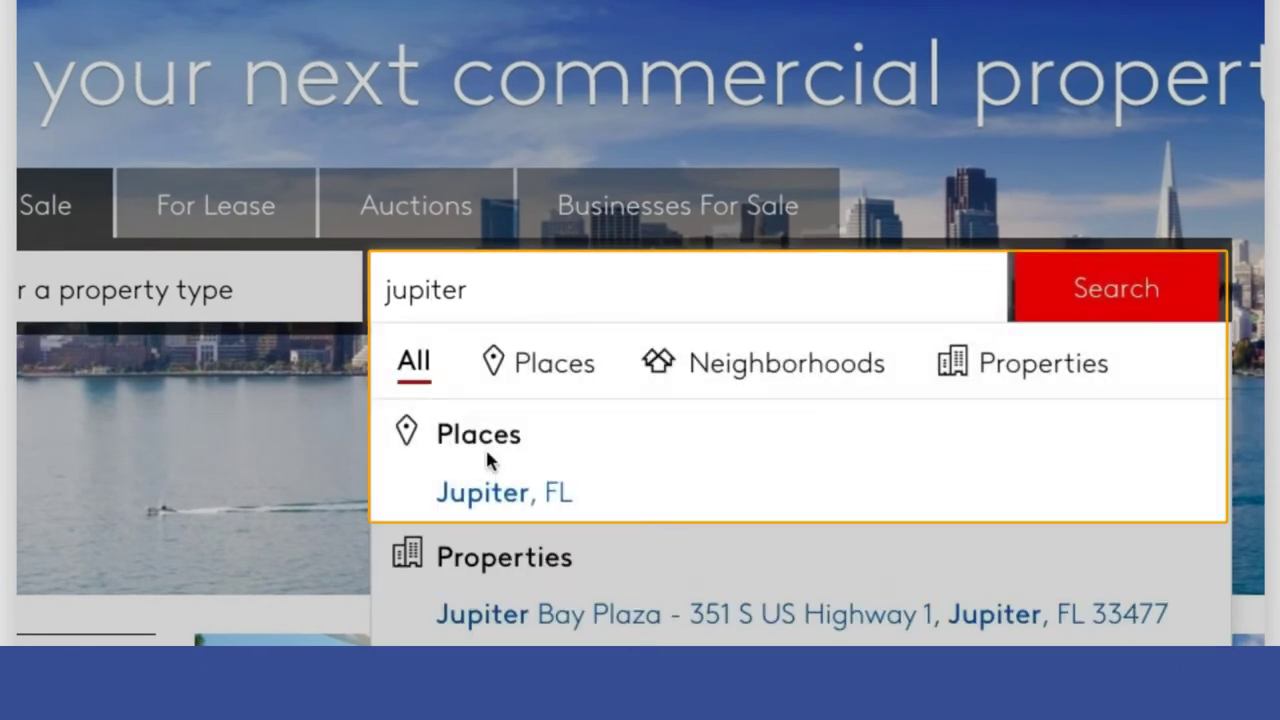
left_click(486, 495)
left_click(220, 221)
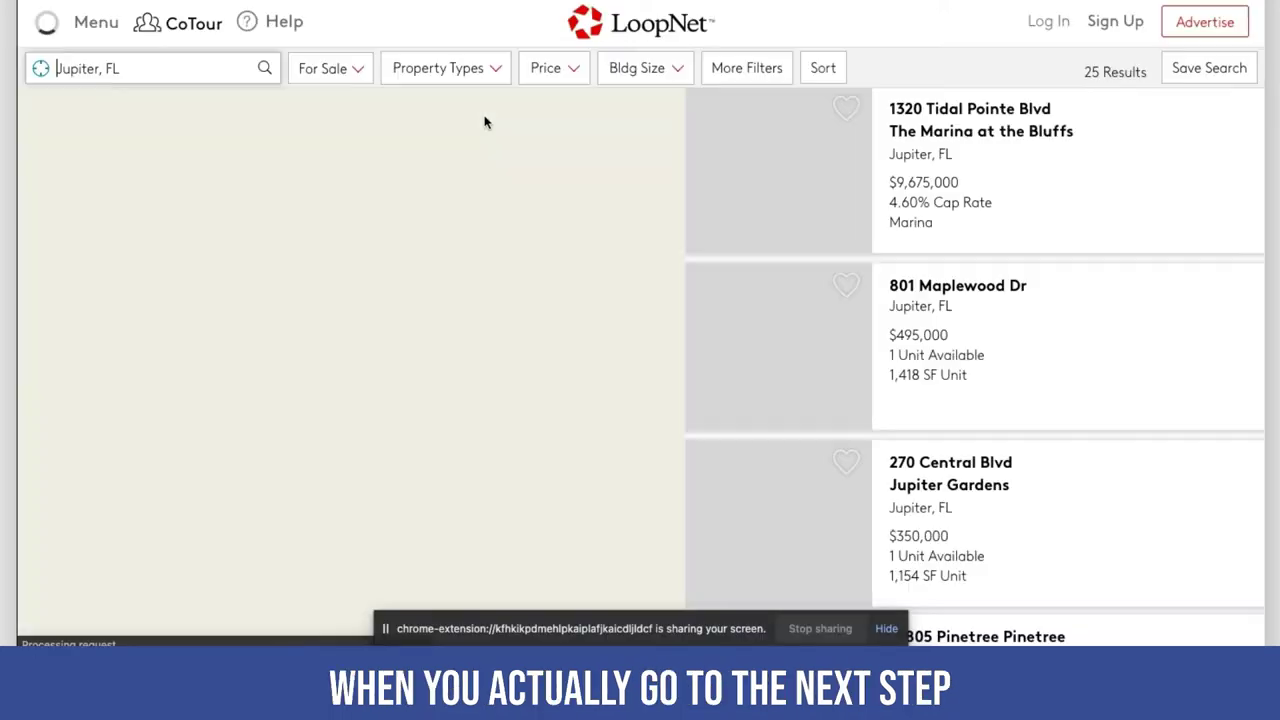
left_click(347, 77)
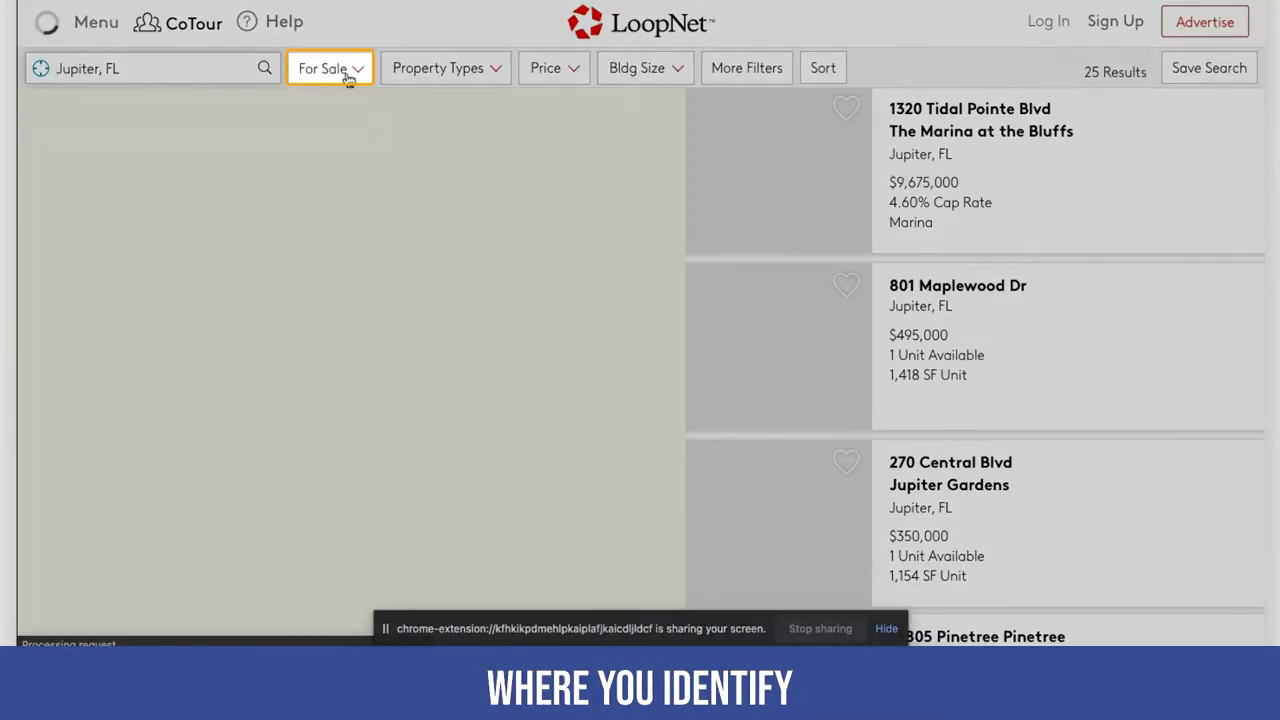
left_click(494, 70)
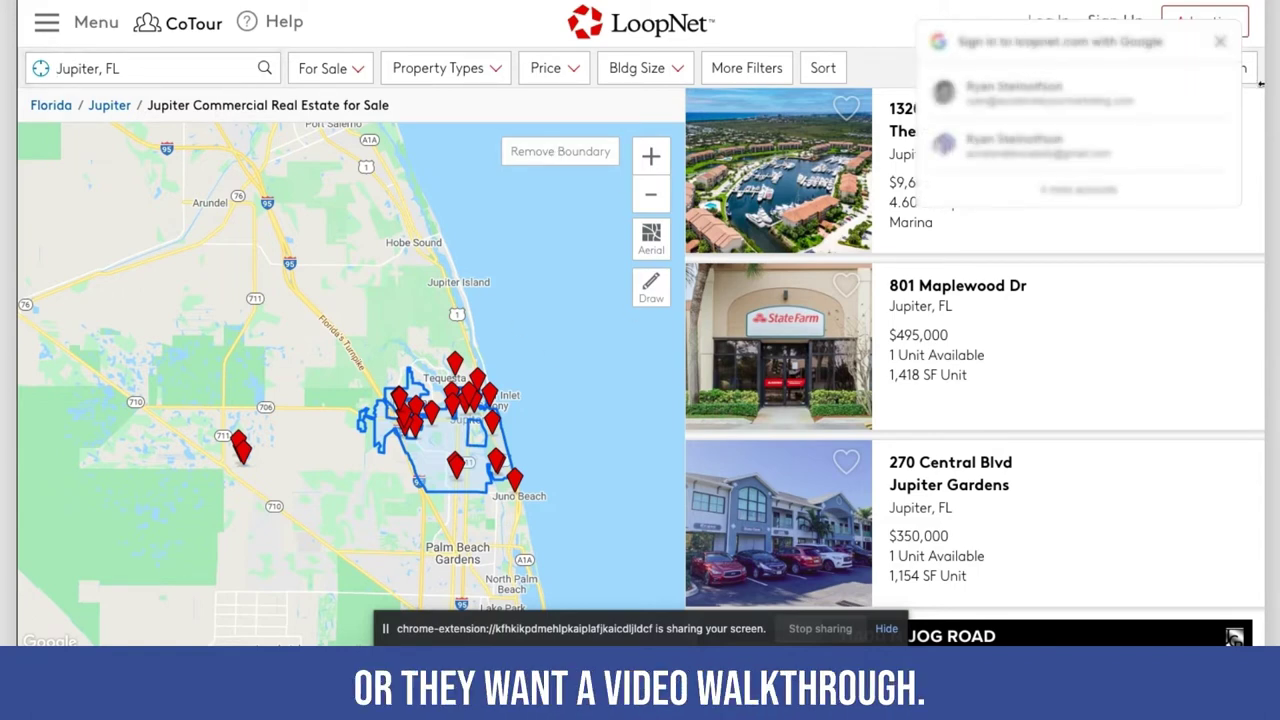
Step: Dismiss the sign-in prompt, switch to For Lease, and show lease rates in SF/Mo
left_click(1220, 41)
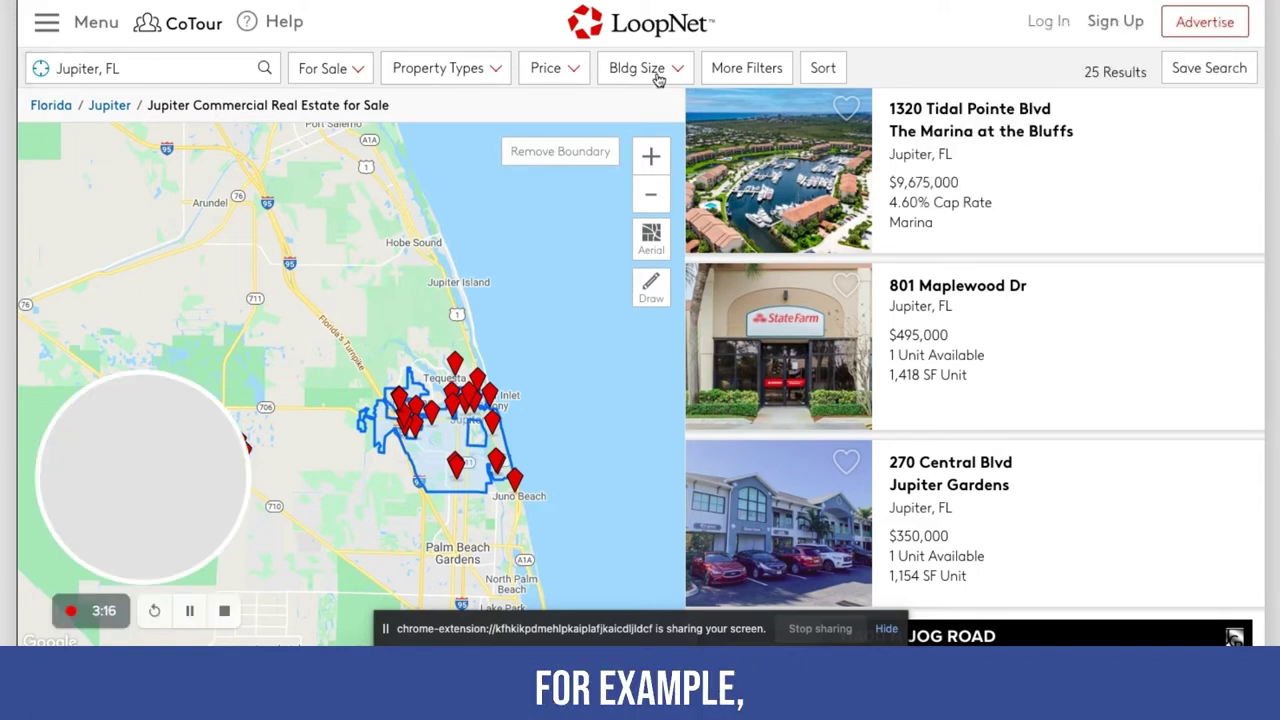
left_click(322, 68)
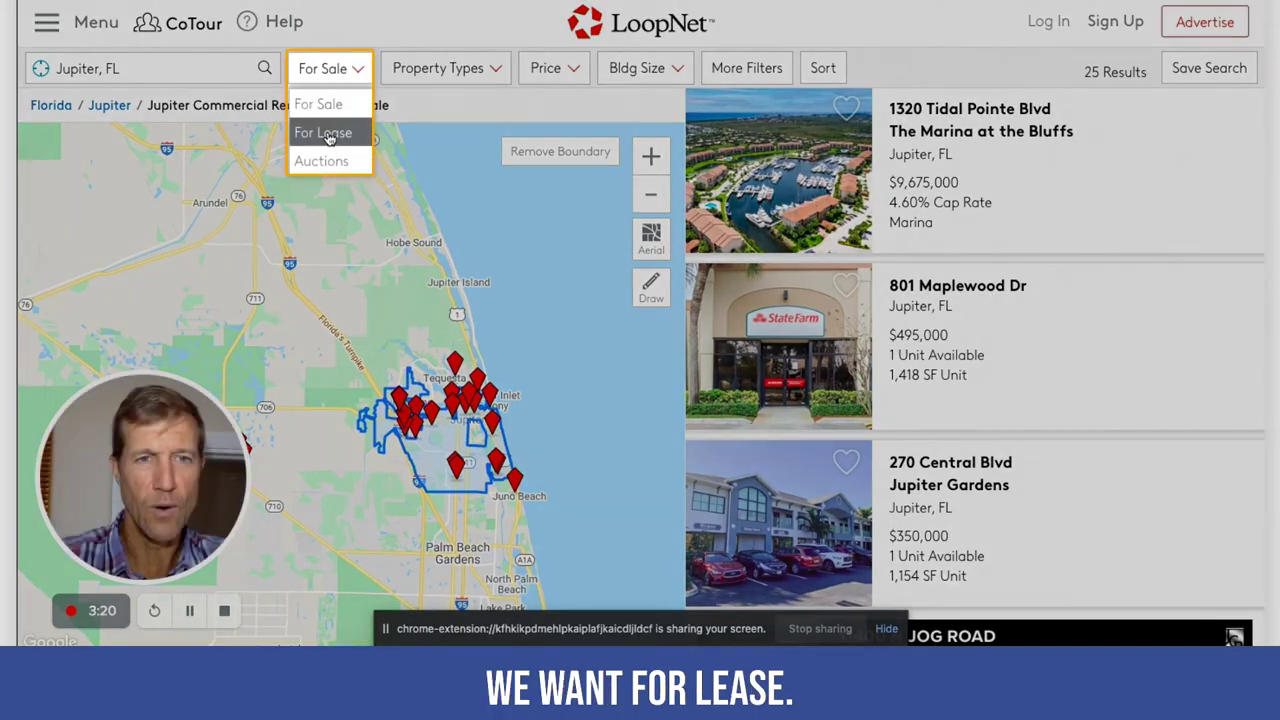
left_click(328, 134)
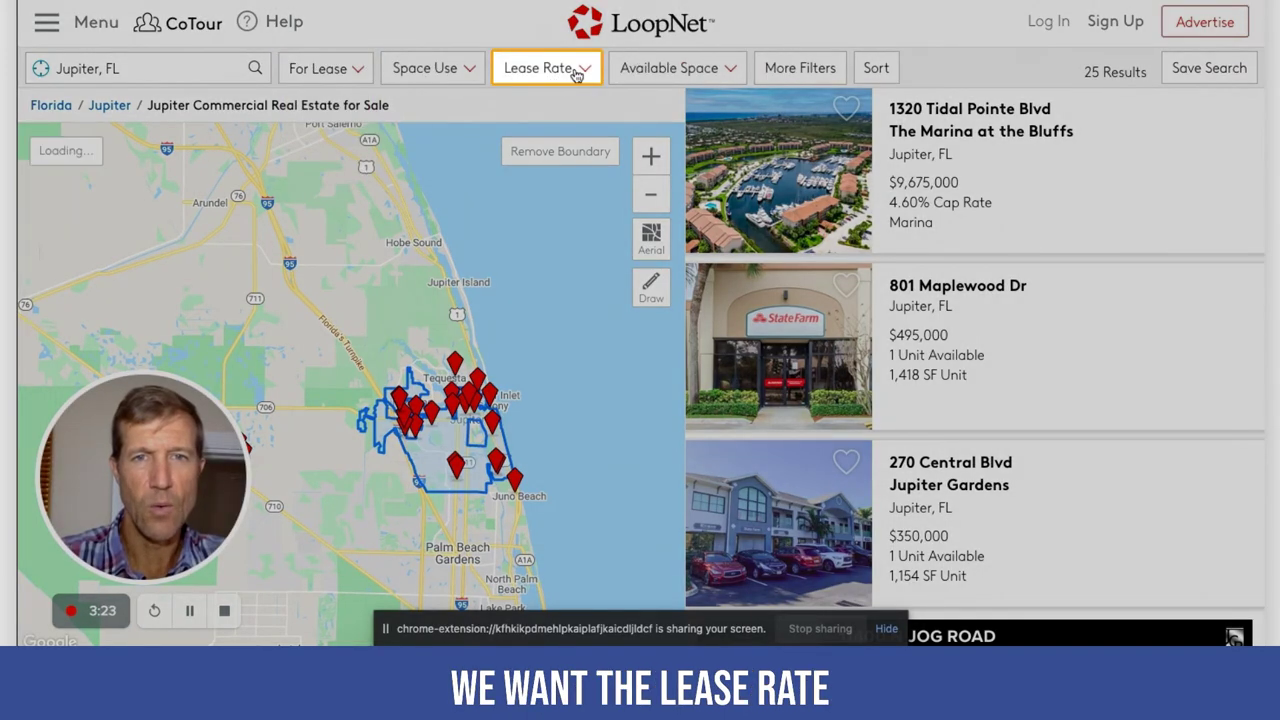
left_click(577, 74)
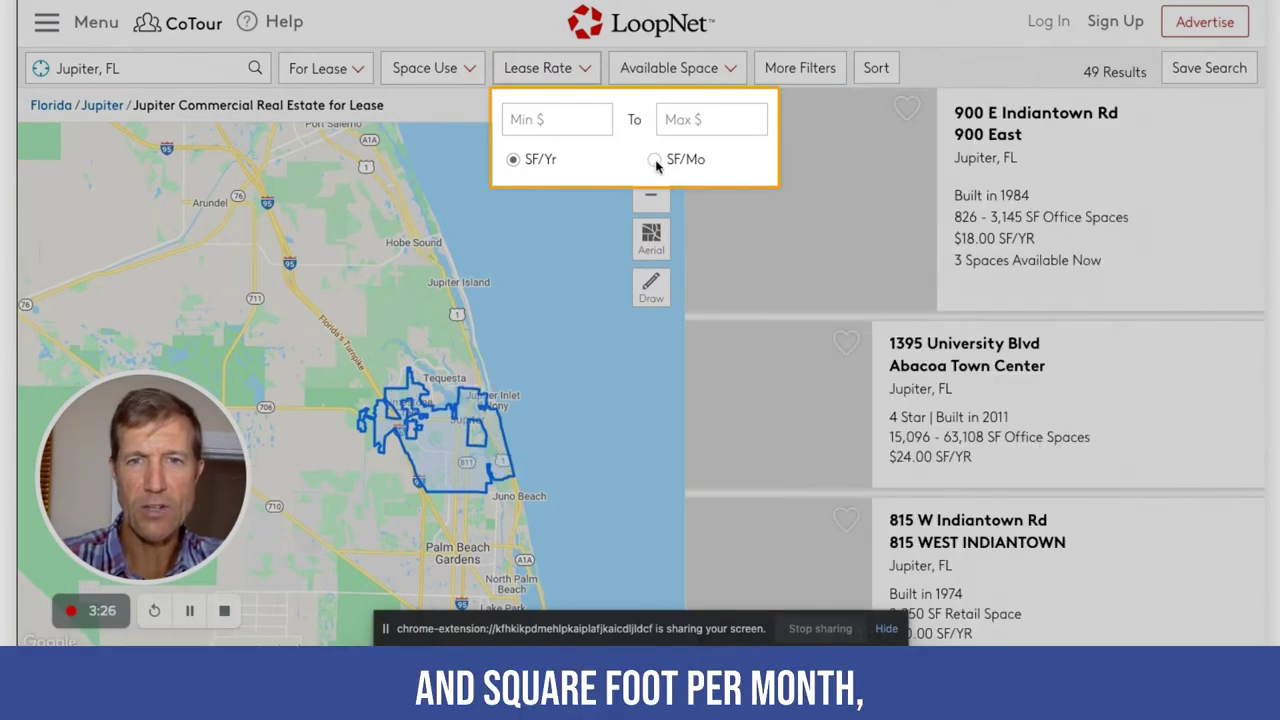
left_click(655, 160)
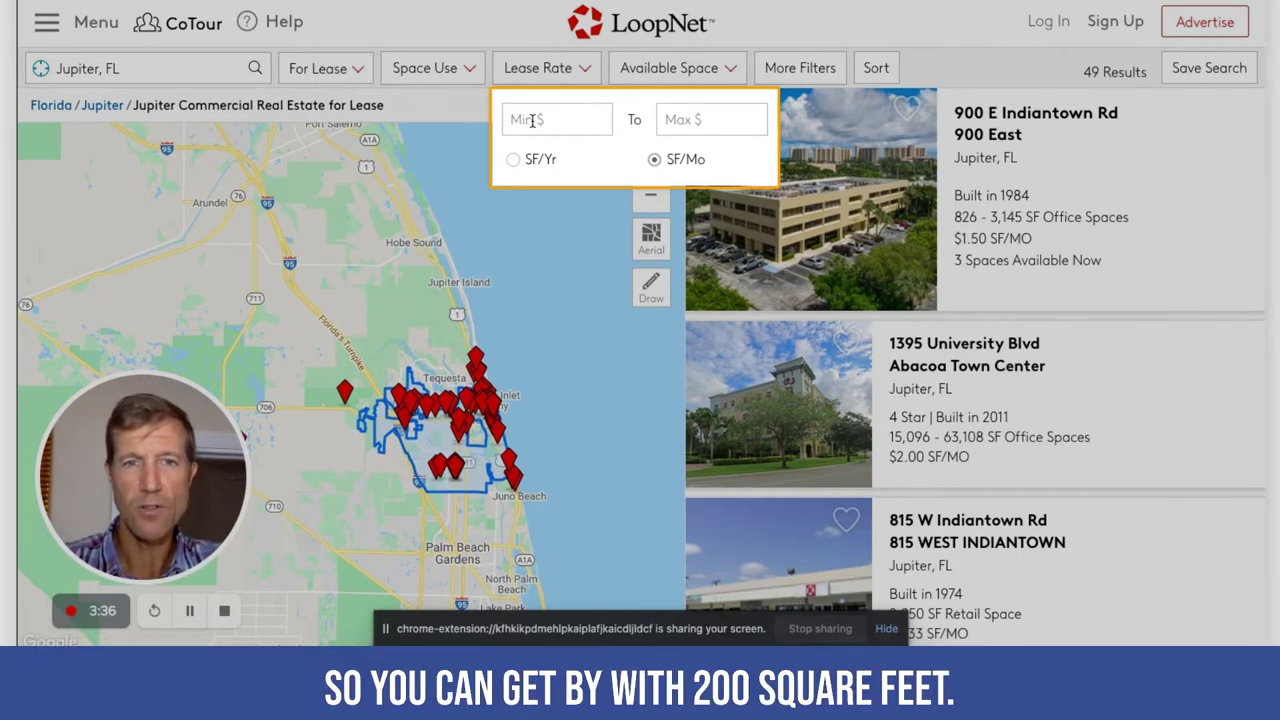
Step: Set the lease rate filter to a $2–3 per SF per month range
left_click(532, 119)
type("2")
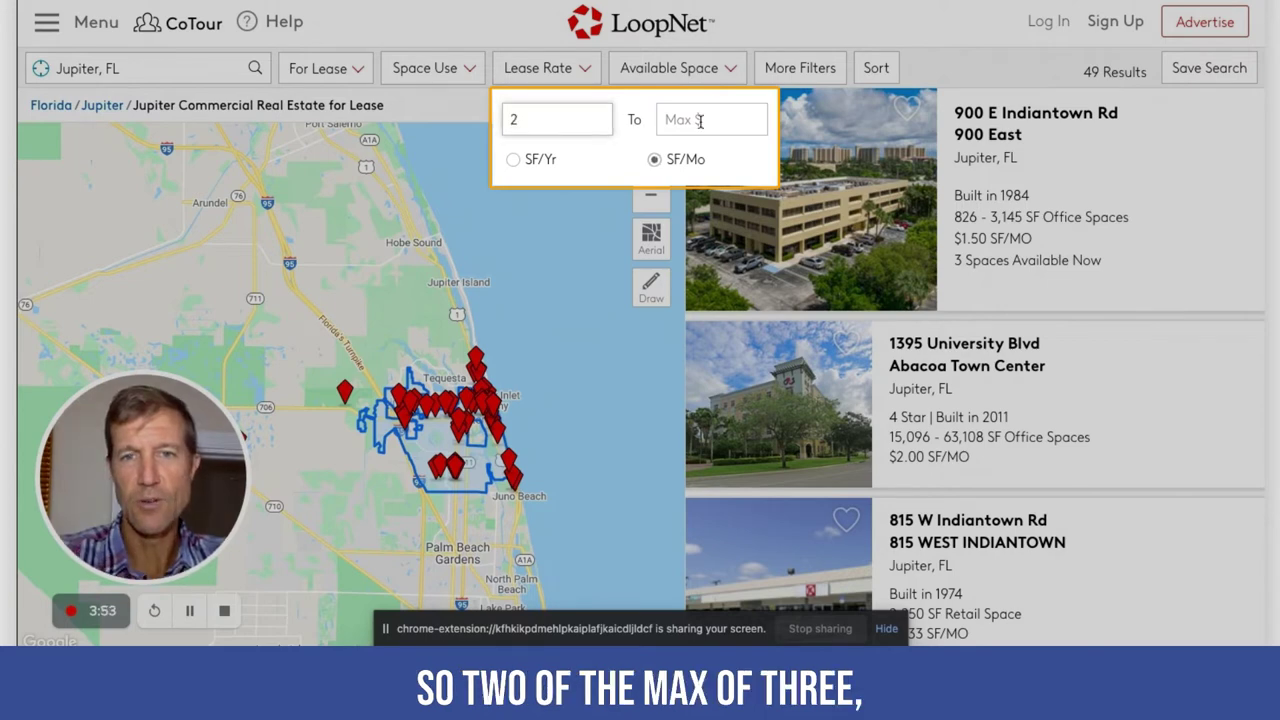
left_click(700, 120)
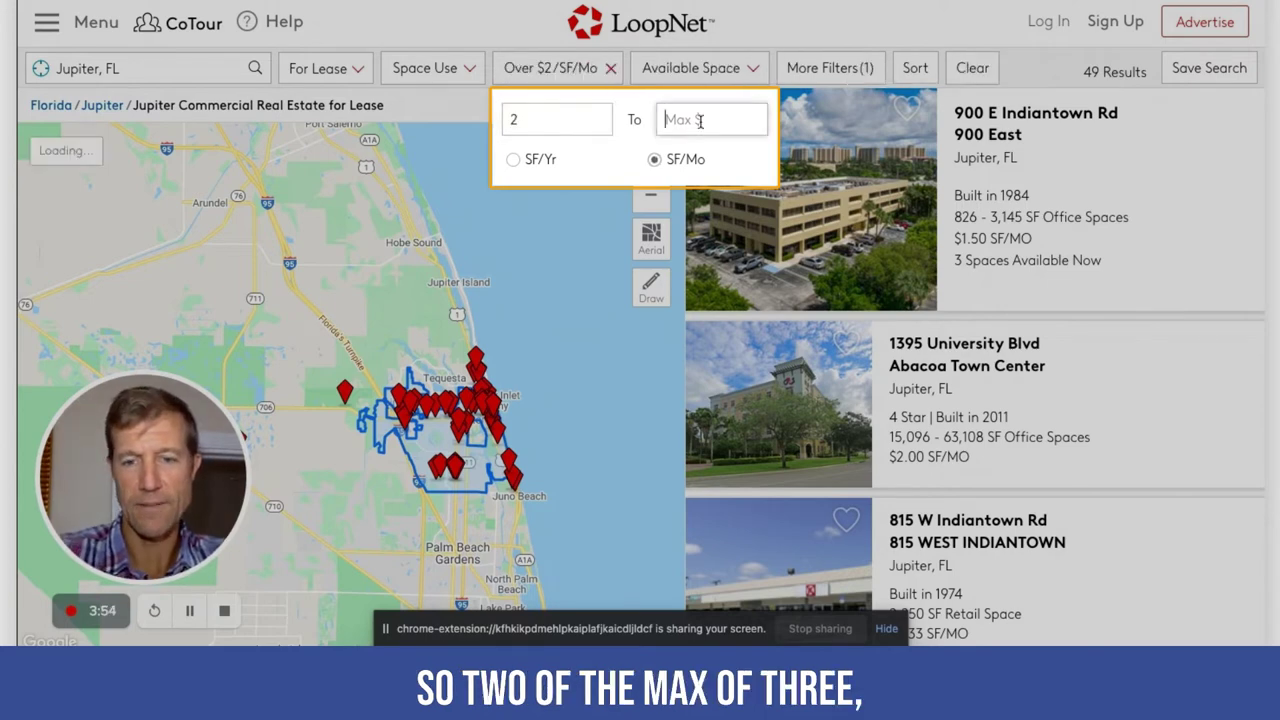
type("3")
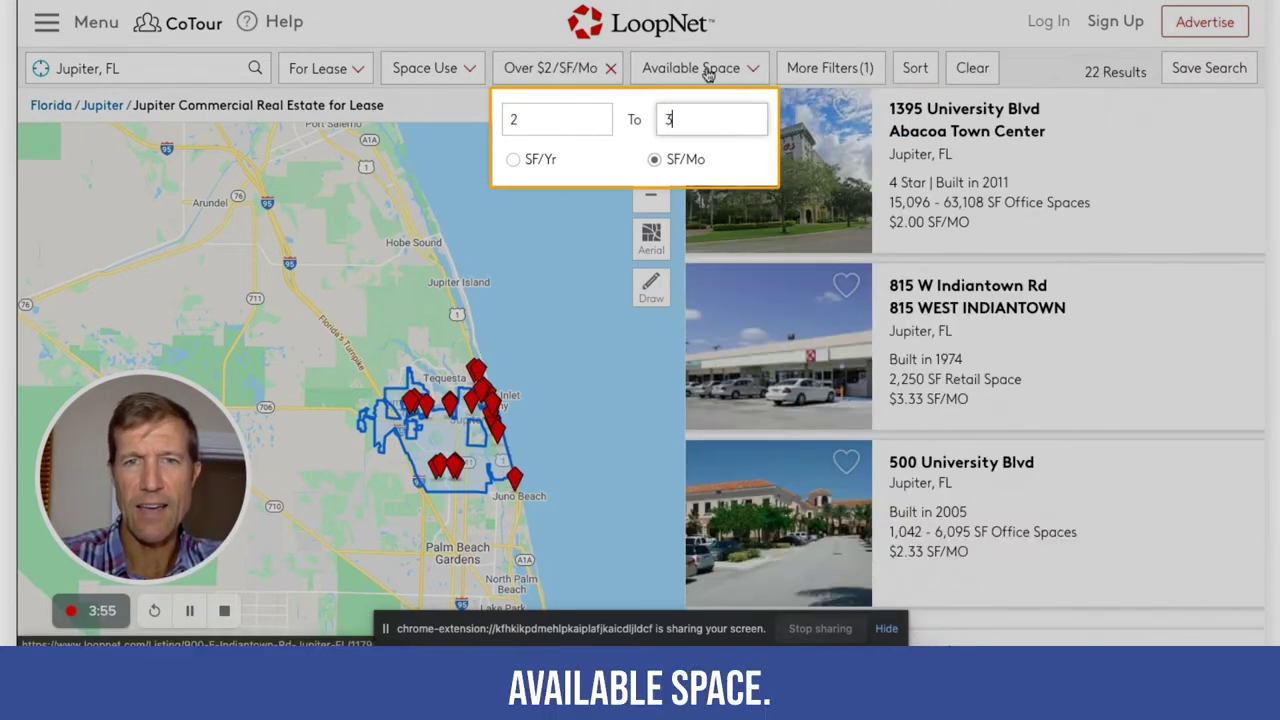
Step: Limit available space to between 100 and 200 SF
left_click(705, 70)
left_click(683, 118)
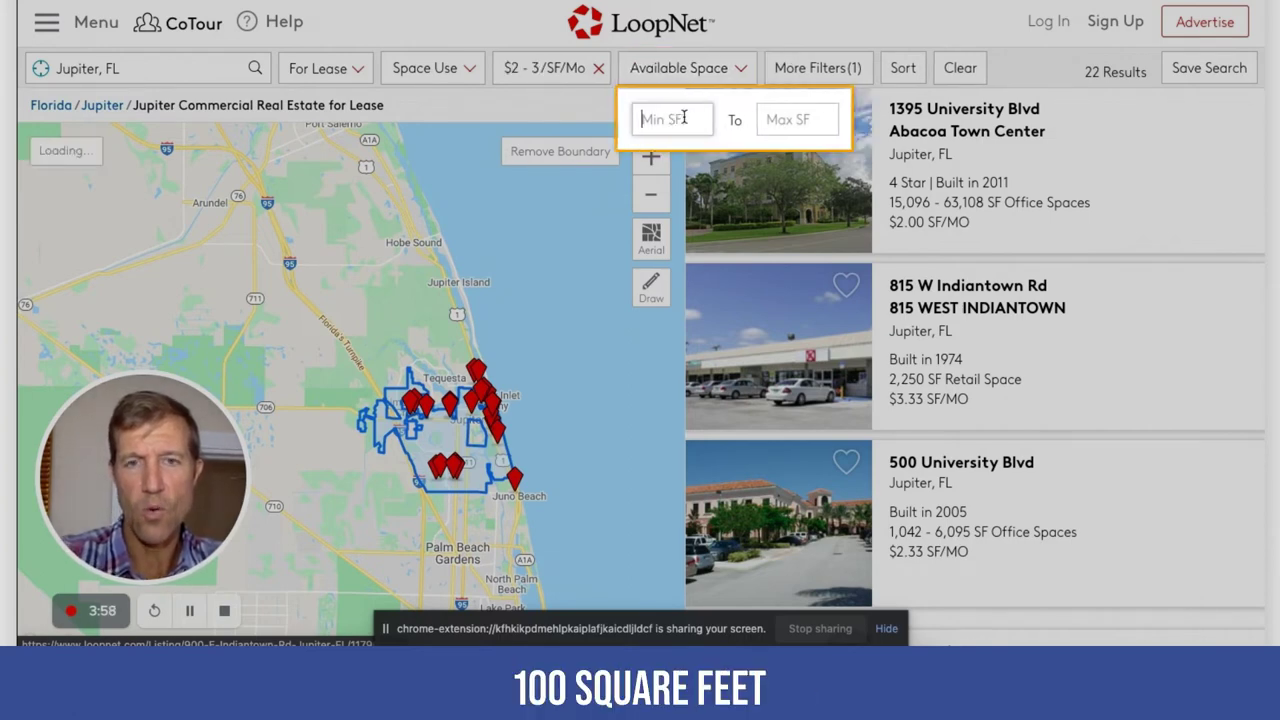
type("100")
left_click(803, 120)
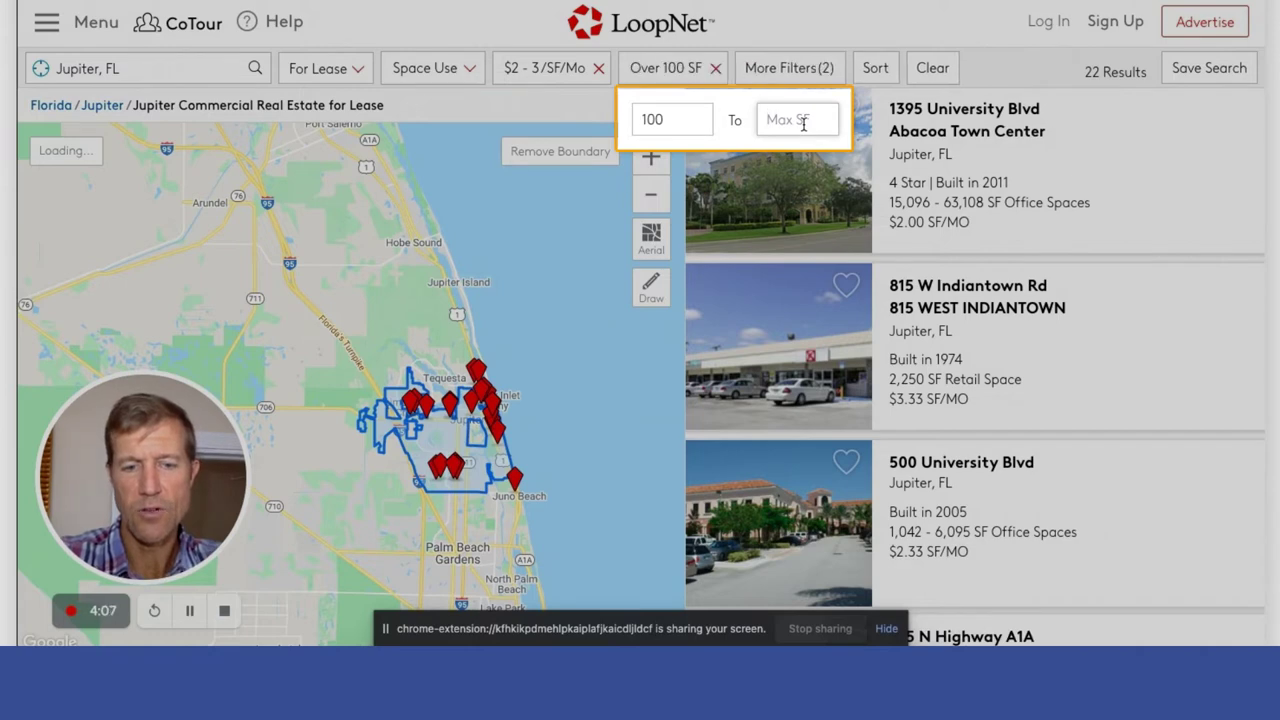
type("20")
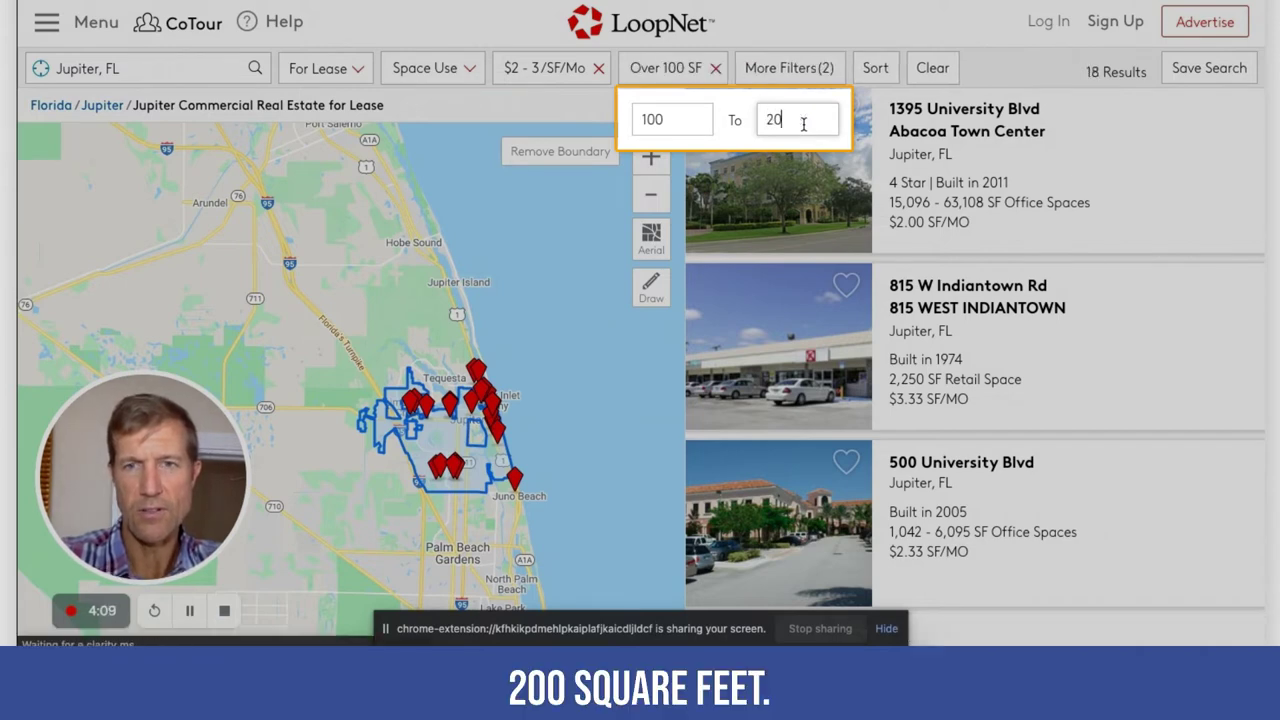
type("0")
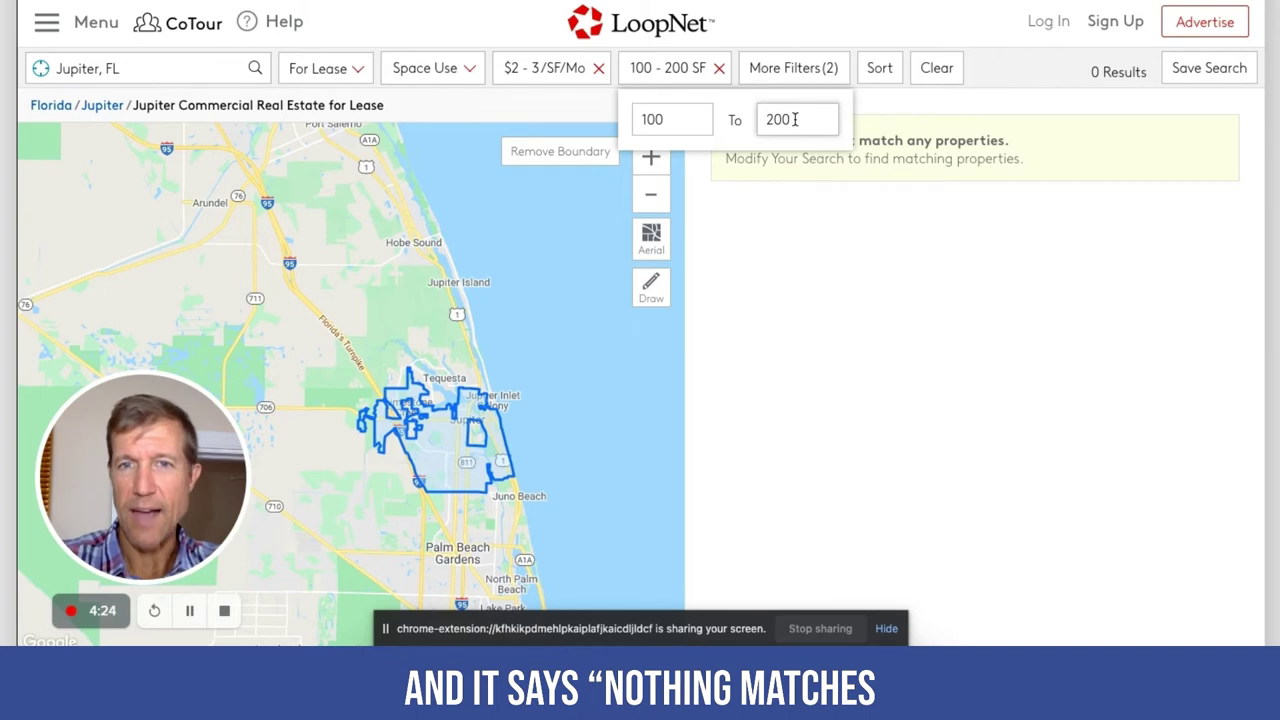
Step: Raise the maximum lease rate from 3 to 5, making the range $2–5/SF/Mo
left_click(565, 76)
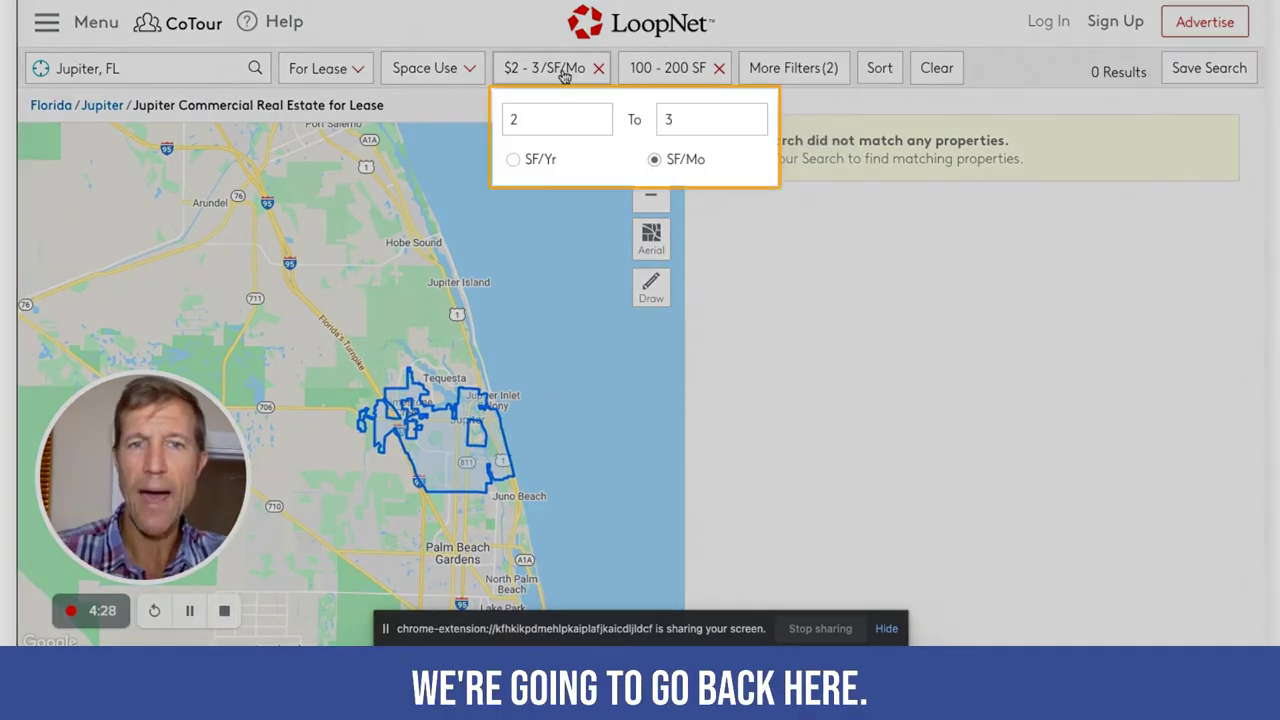
double_click(698, 118)
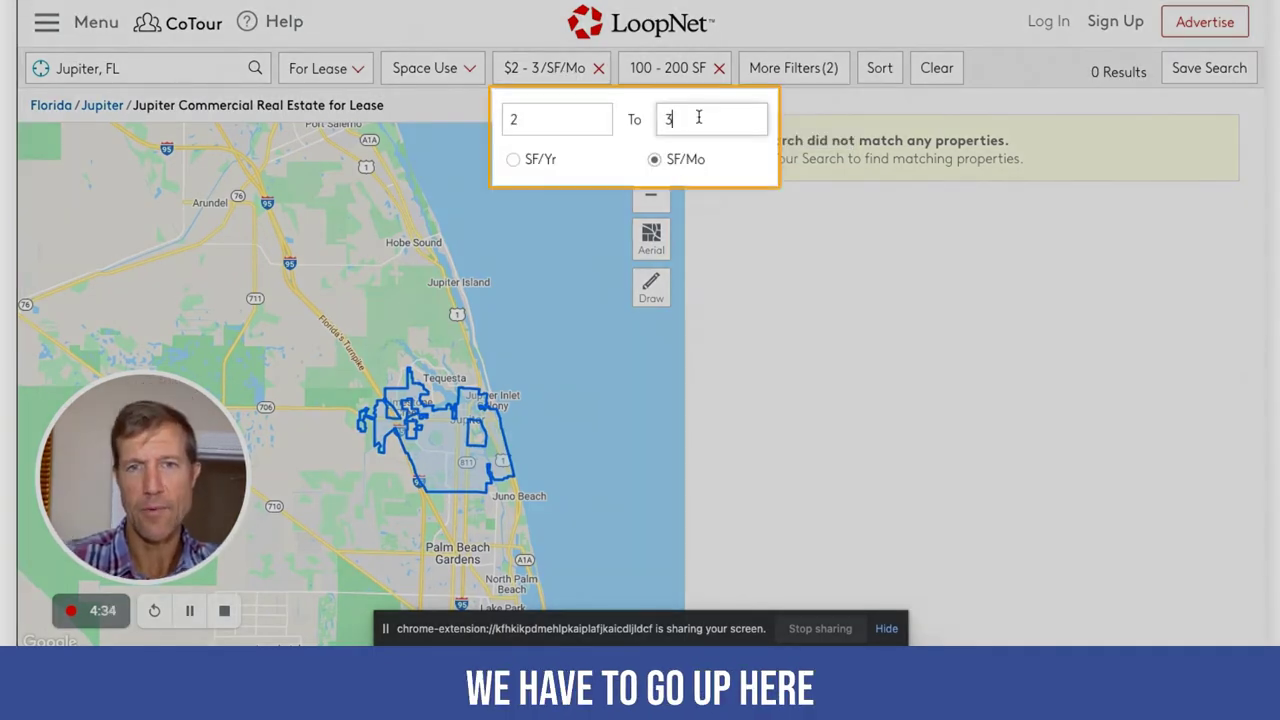
key("BackSpace")
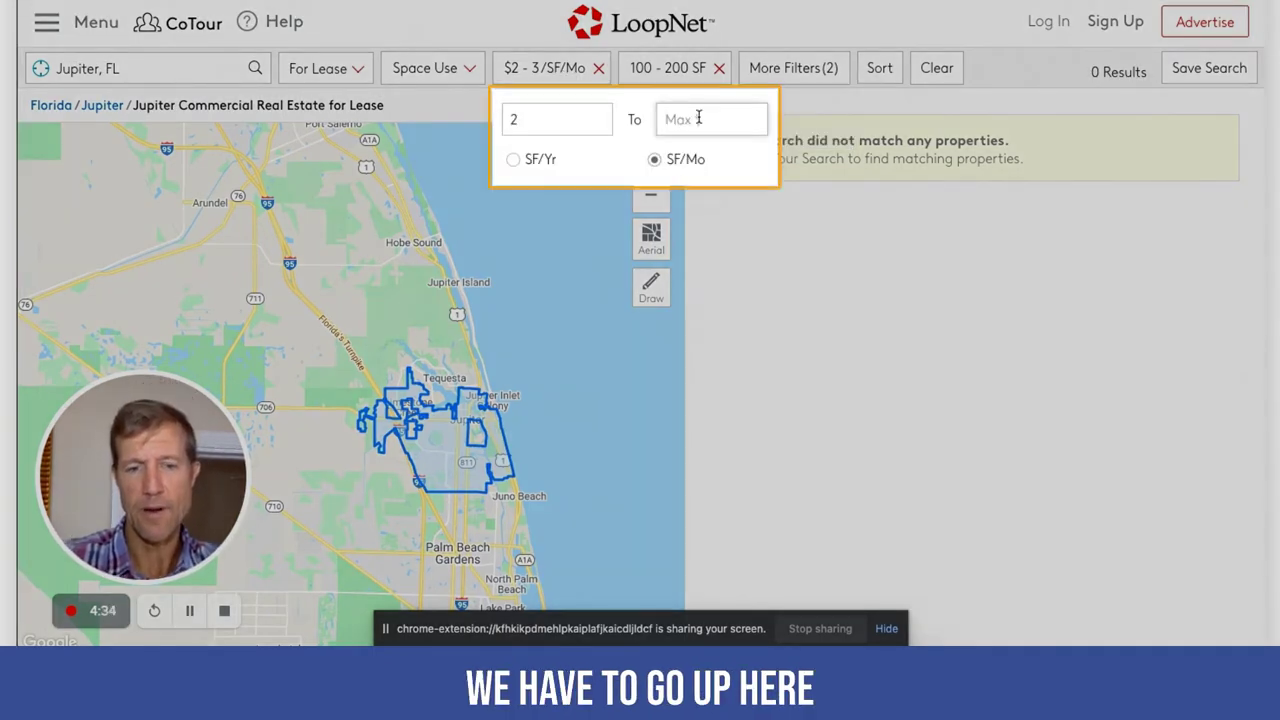
type("5")
left_click(800, 100)
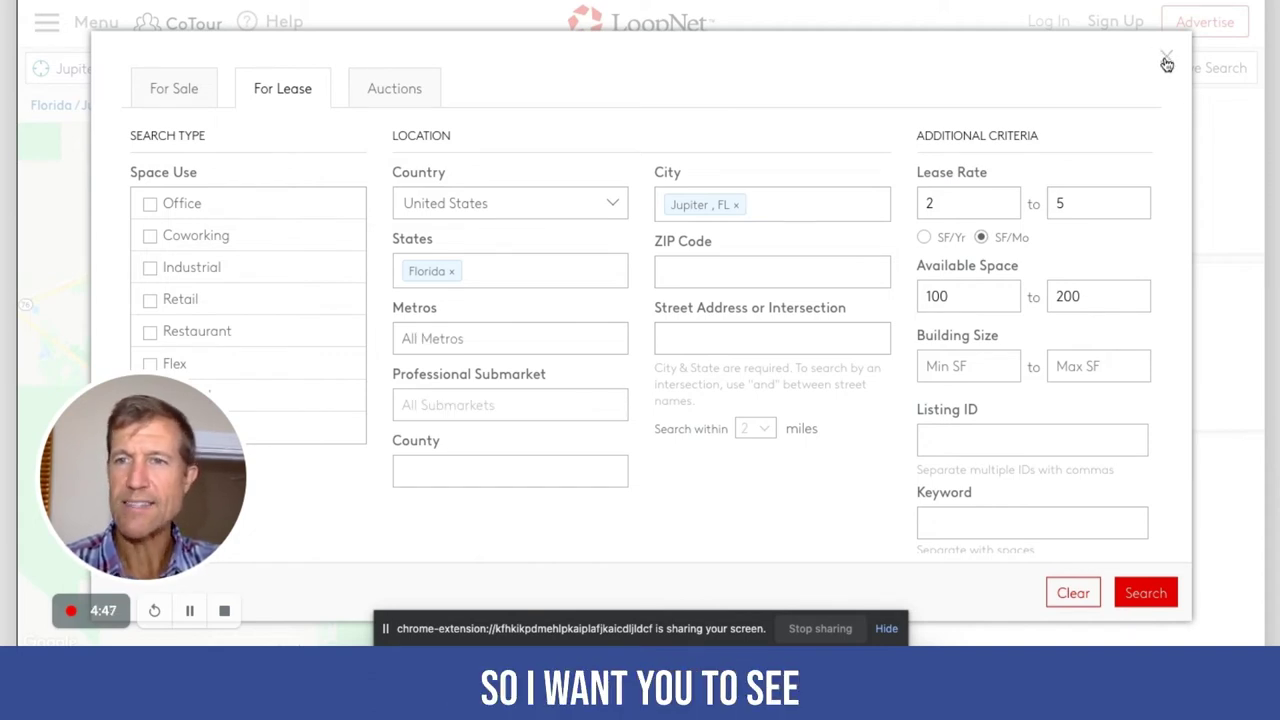
left_click(1167, 60)
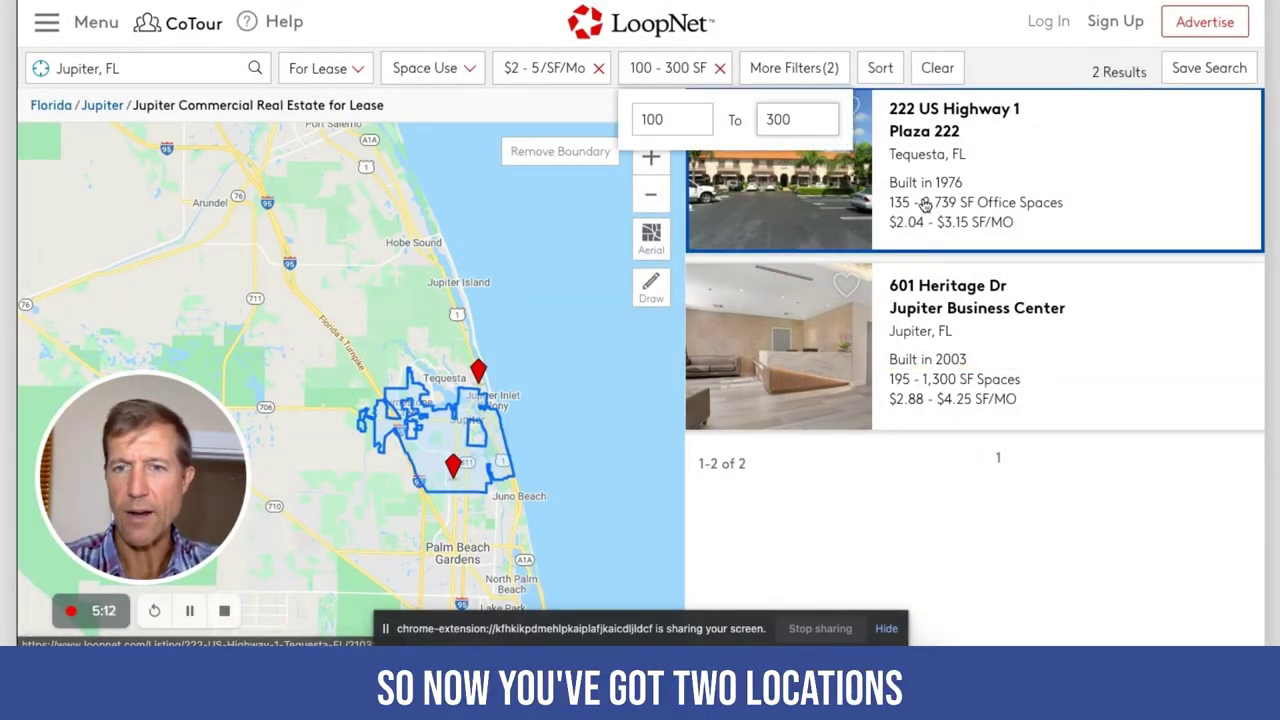
Step: Open the Plaza 222 listing and review its matched suites of 285 SF and 135 SF
left_click(934, 160)
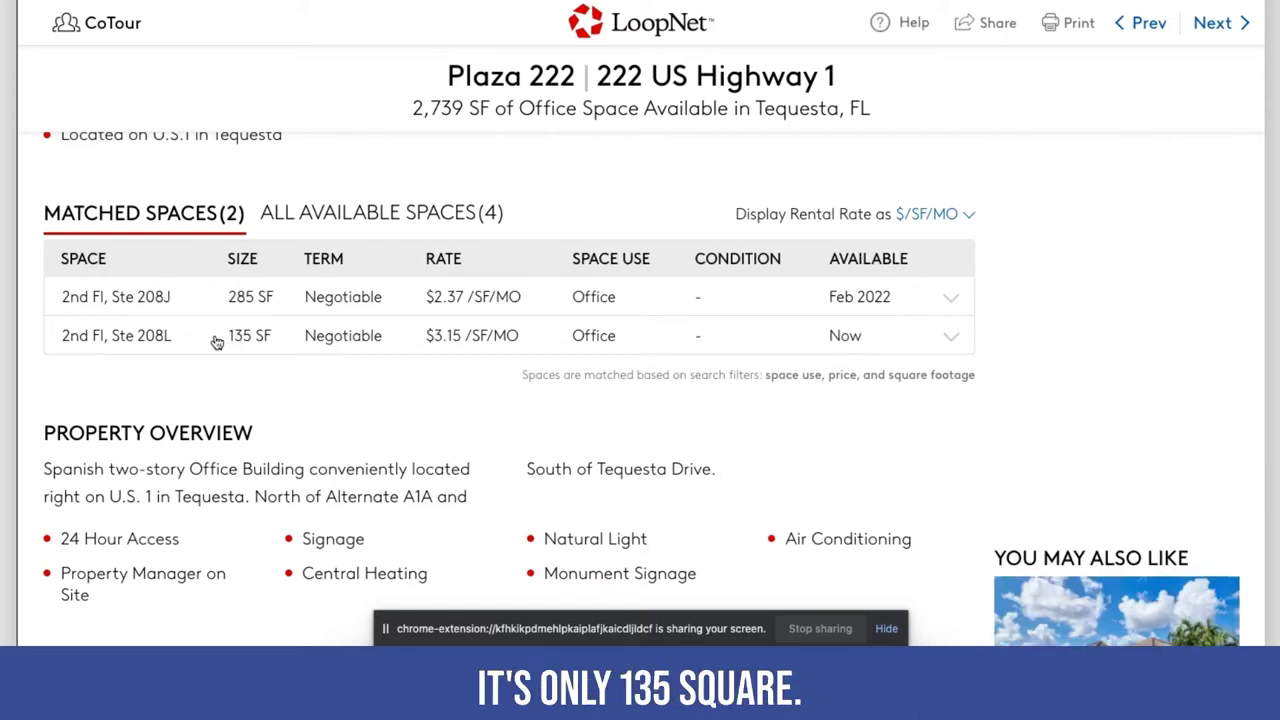
scroll(565, 413, "down", 5)
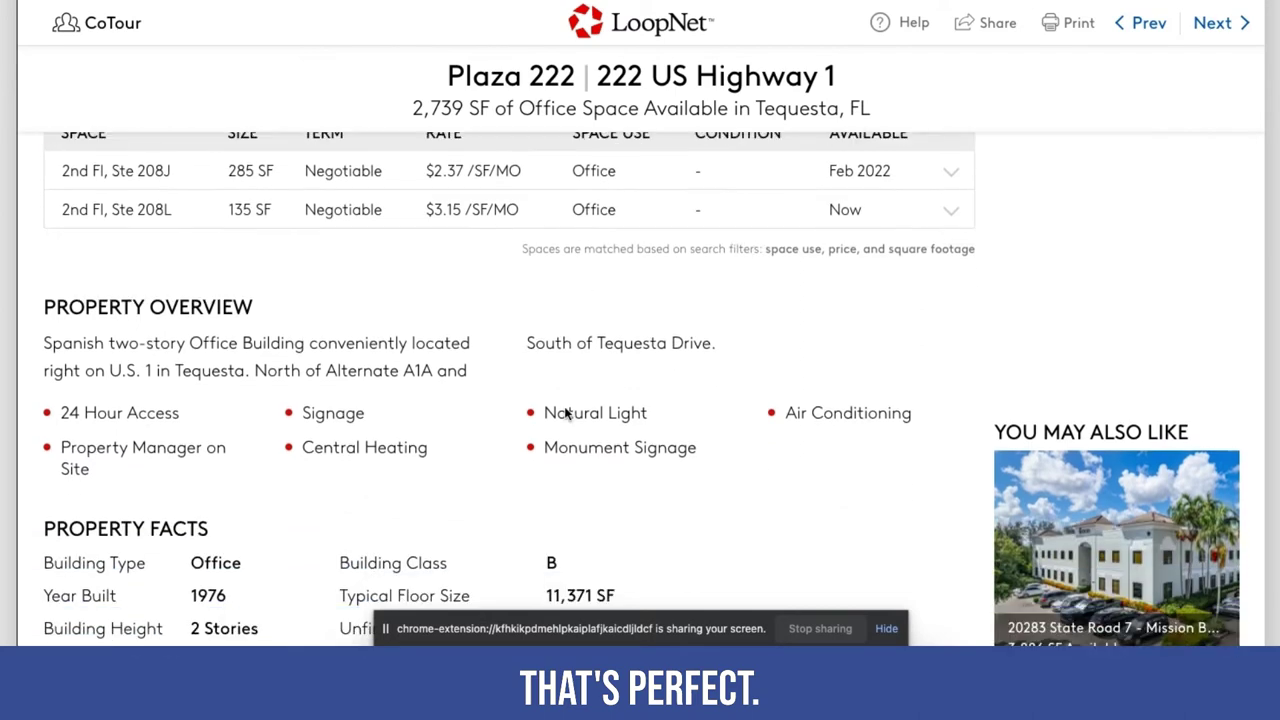
scroll(565, 408, "down", 3)
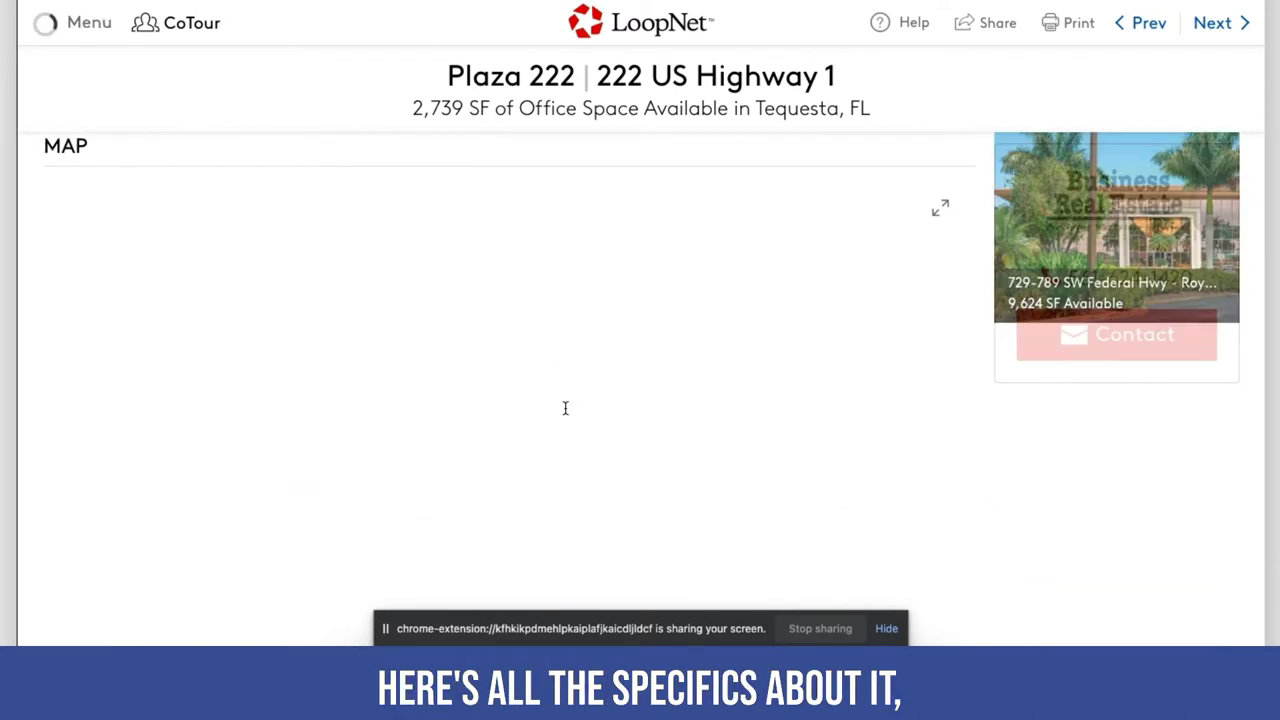
scroll(565, 413, "up", 2)
scroll(565, 413, "up", 8)
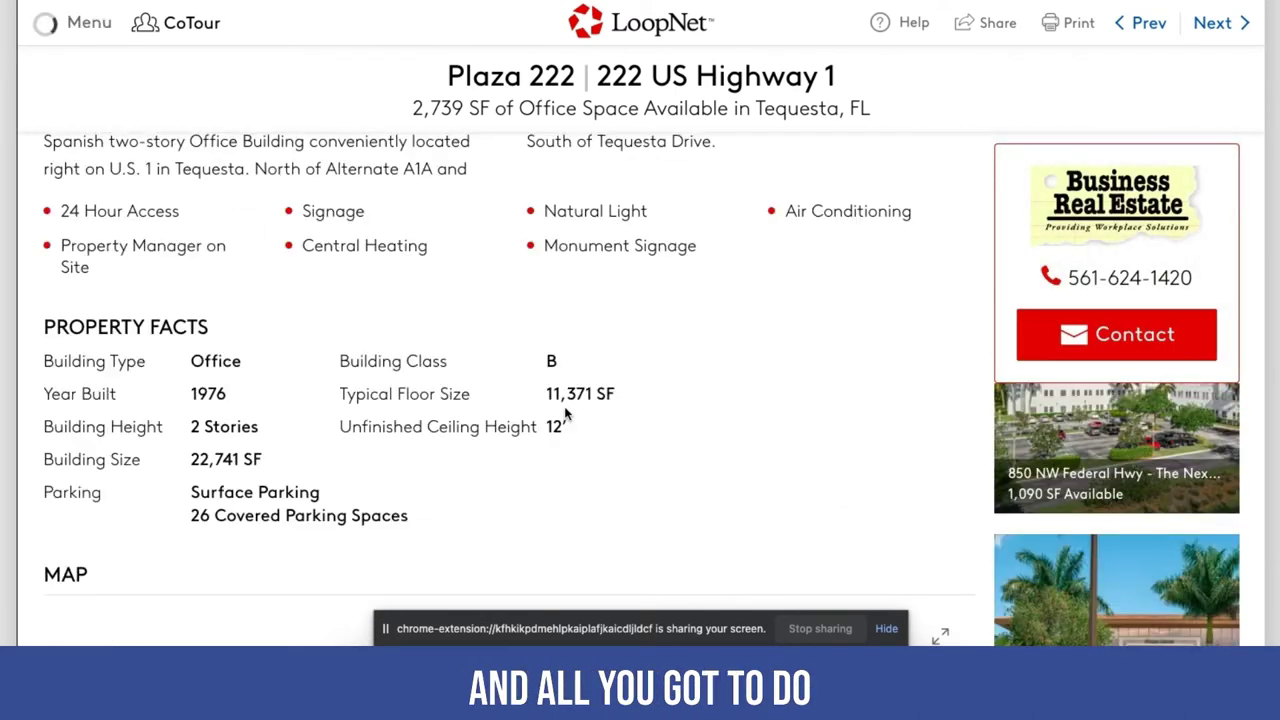
scroll(565, 413, "up", 3)
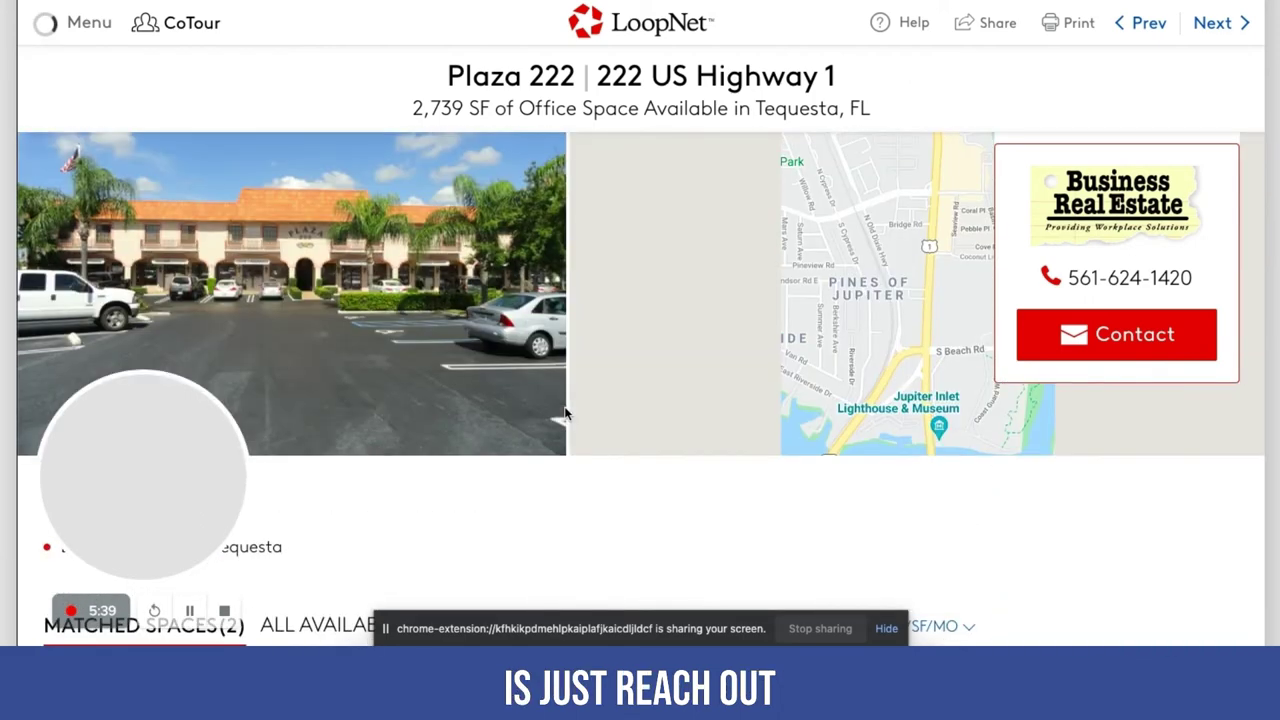
Step: Scroll through the Plaza 222 Property Overview and Property Facts sections
scroll(567, 415, "down", 1)
scroll(565, 414, "down", 3)
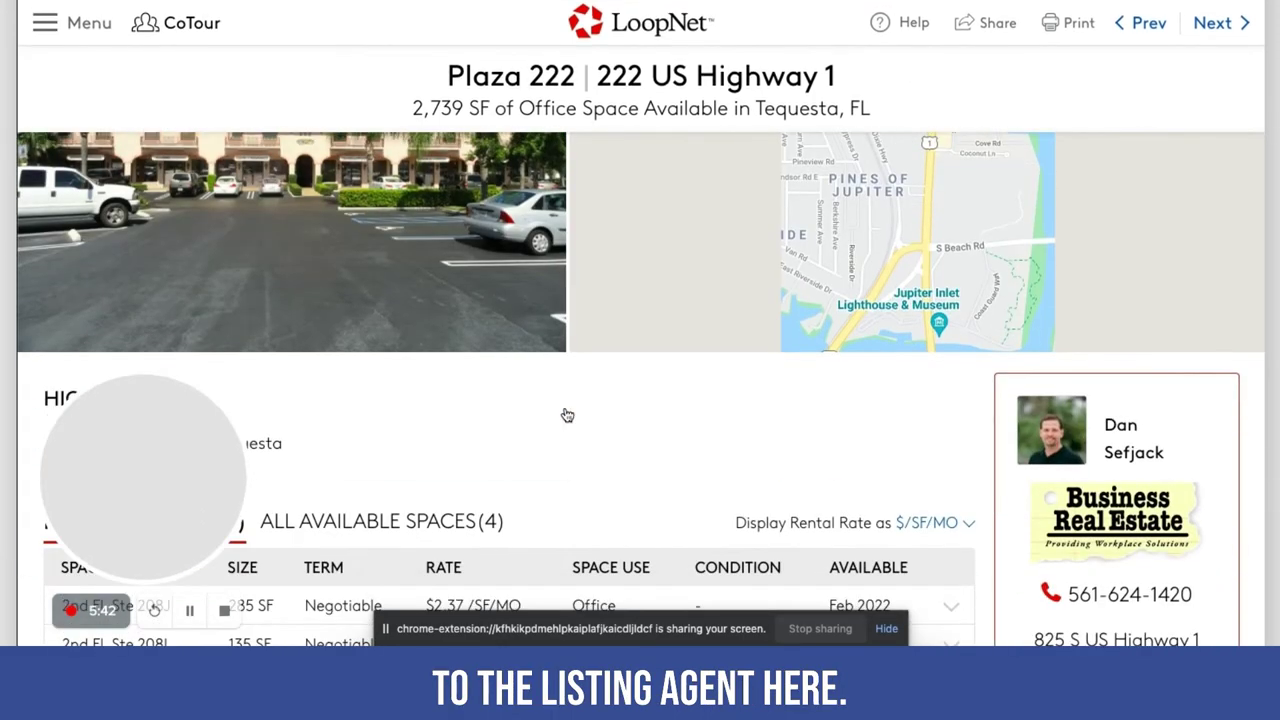
scroll(500, 390, "down", 3)
scroll(402, 345, "up", 3)
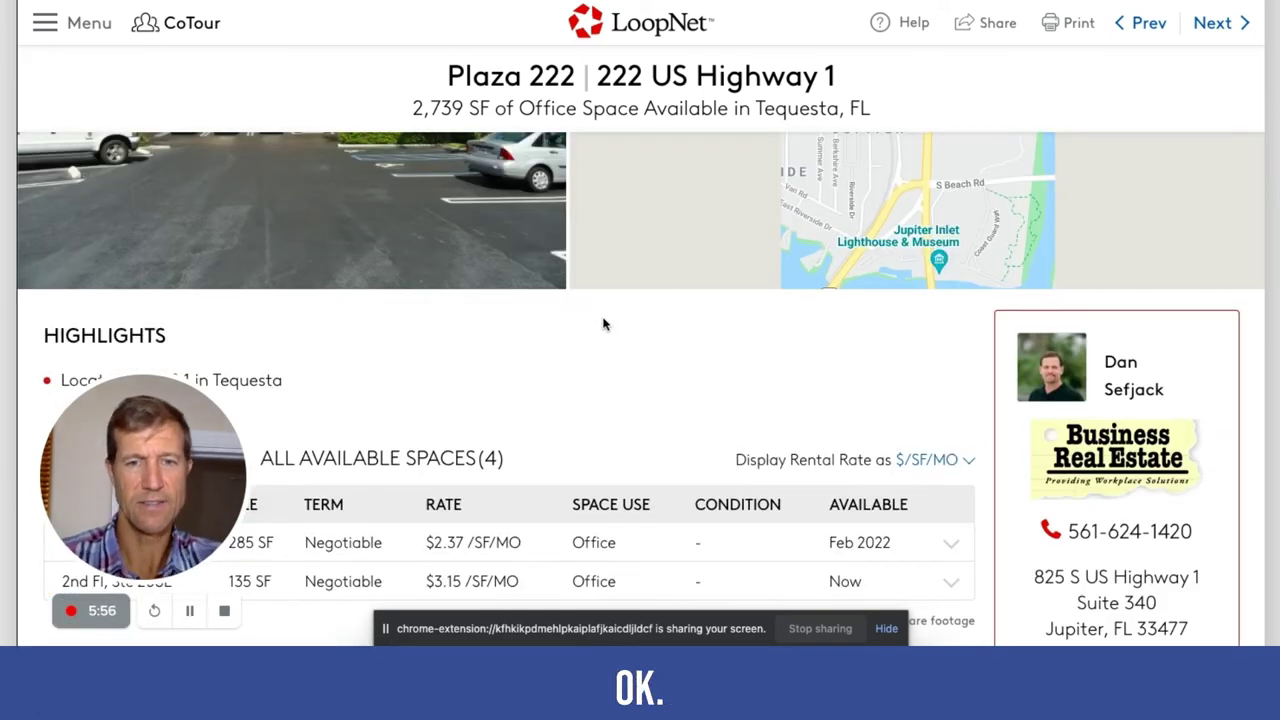
scroll(603, 323, "down", 3)
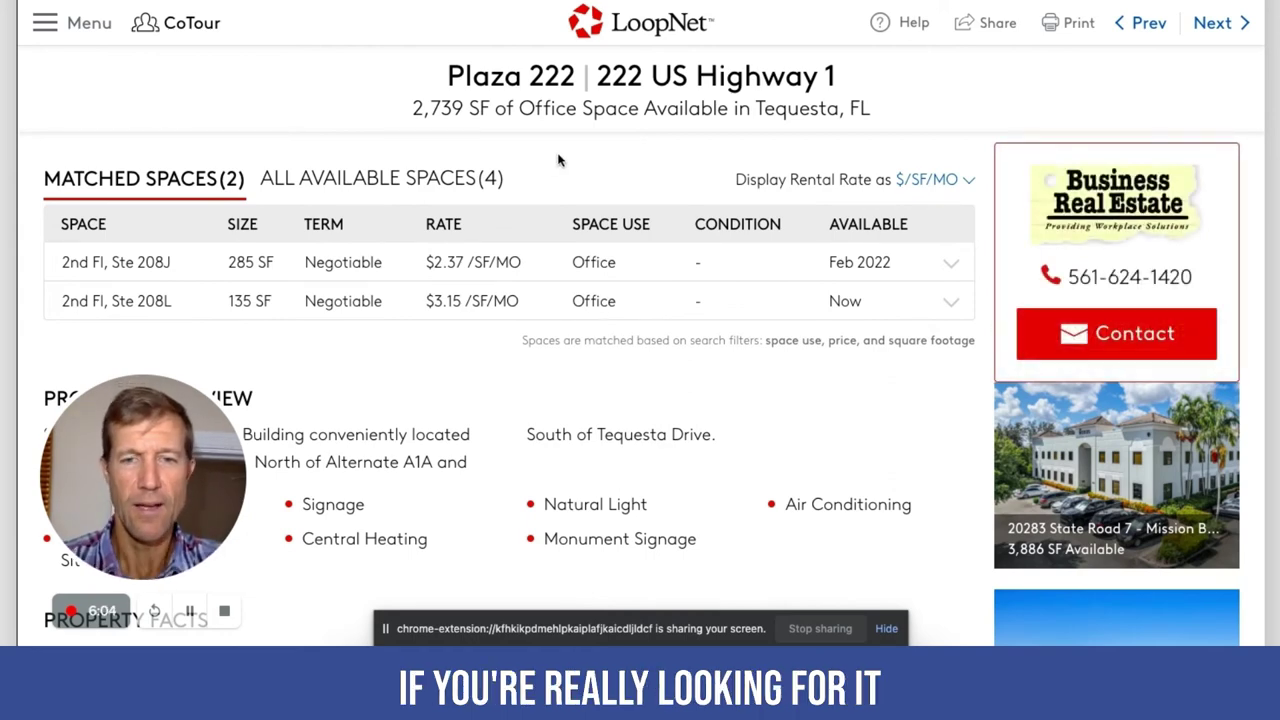
scroll(633, 153, "down", 1)
scroll(635, 155, "down", 1)
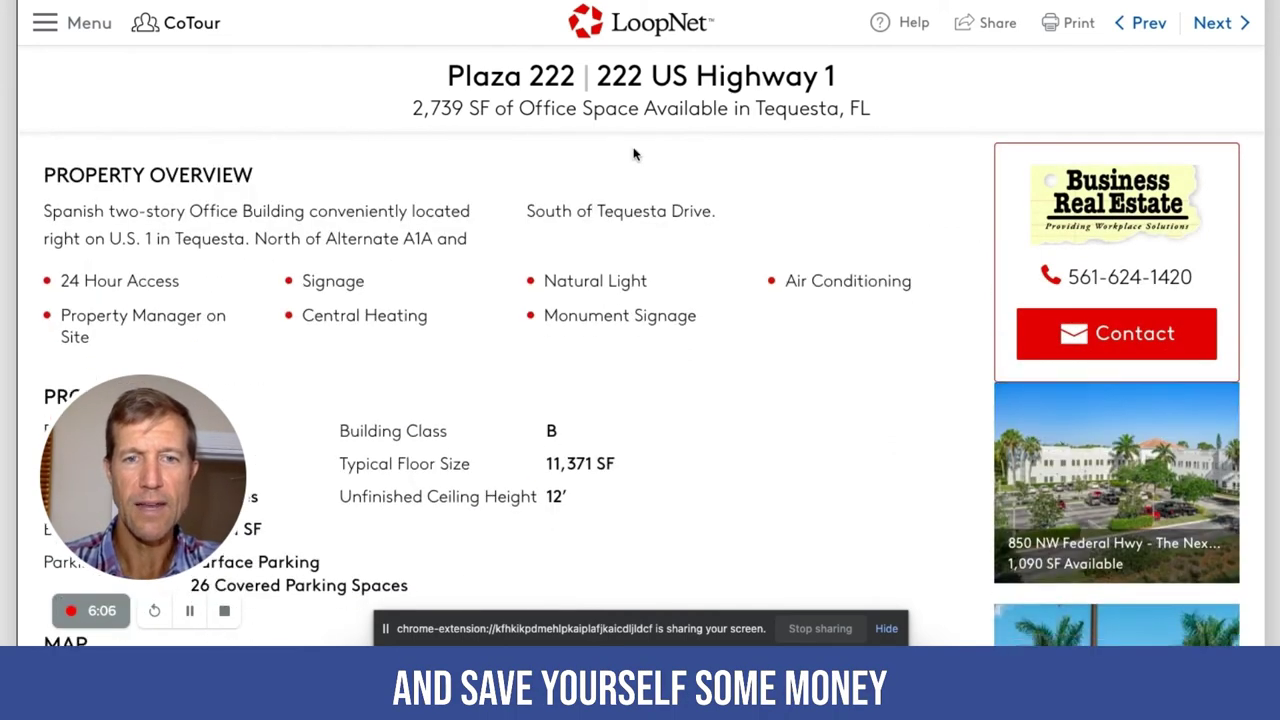
scroll(634, 152, "down", 1)
scroll(633, 150, "down", 1)
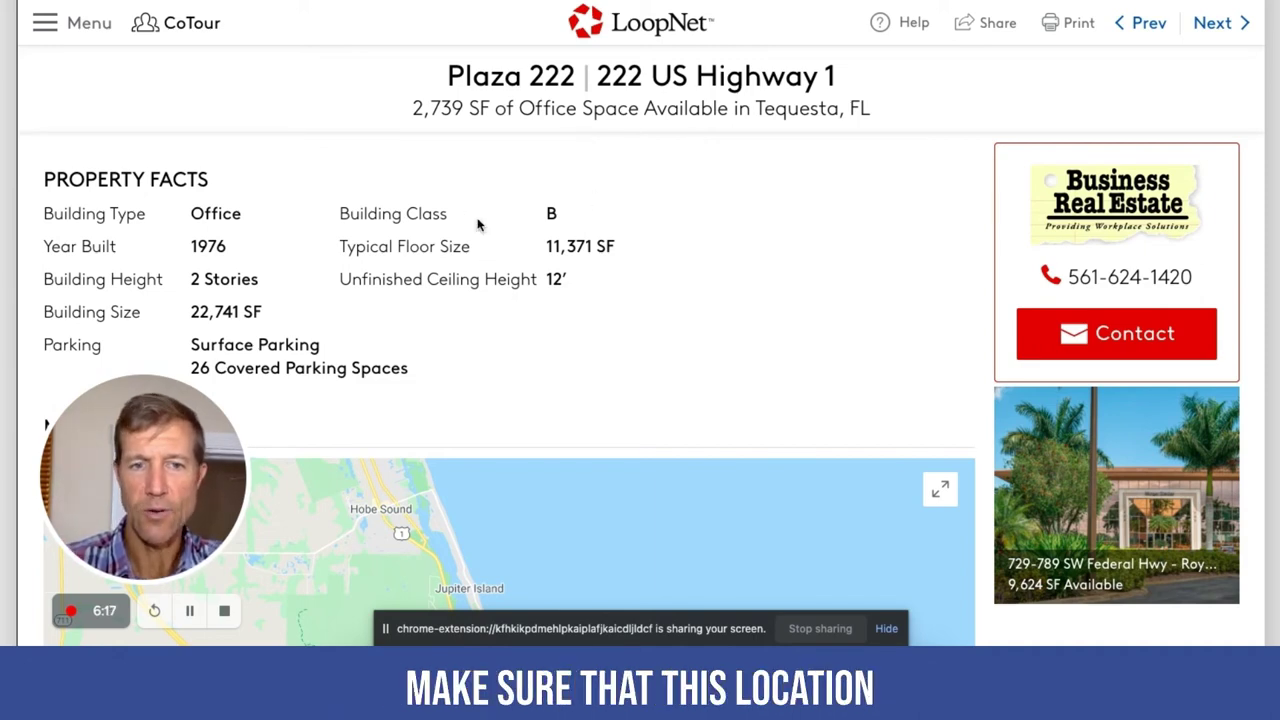
scroll(478, 225, "down", 1)
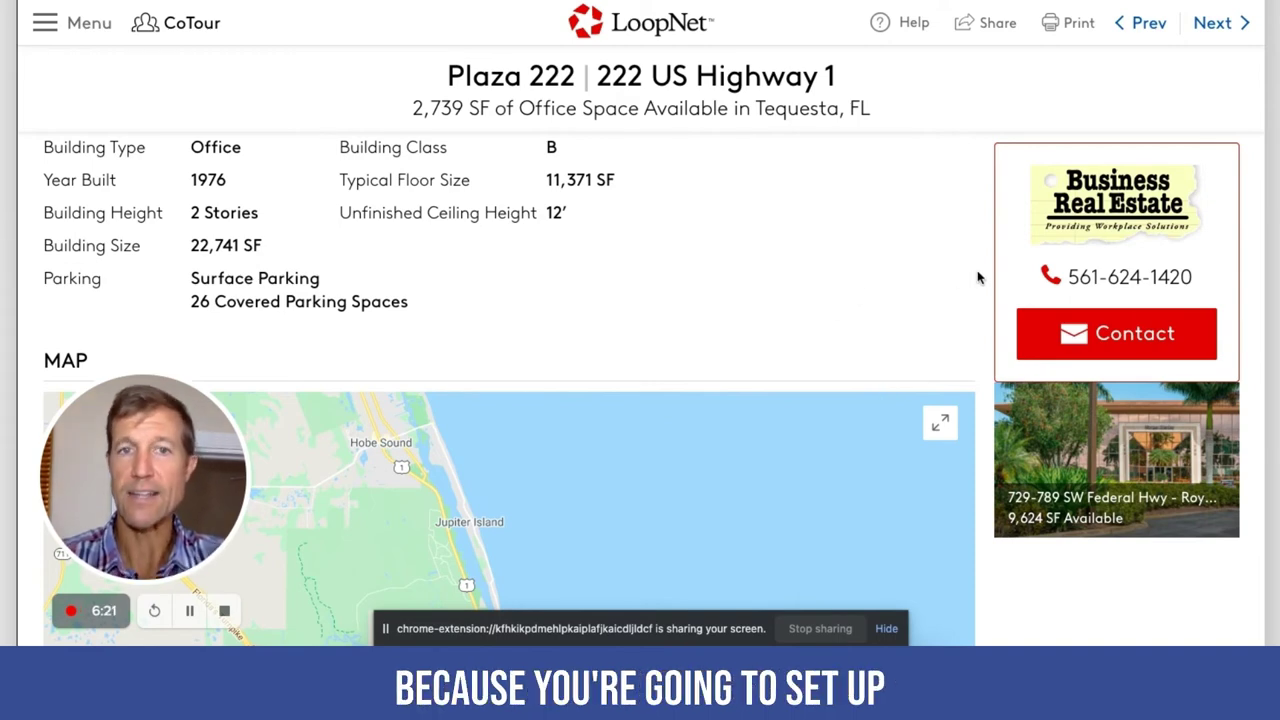
scroll(978, 277, "down", 1)
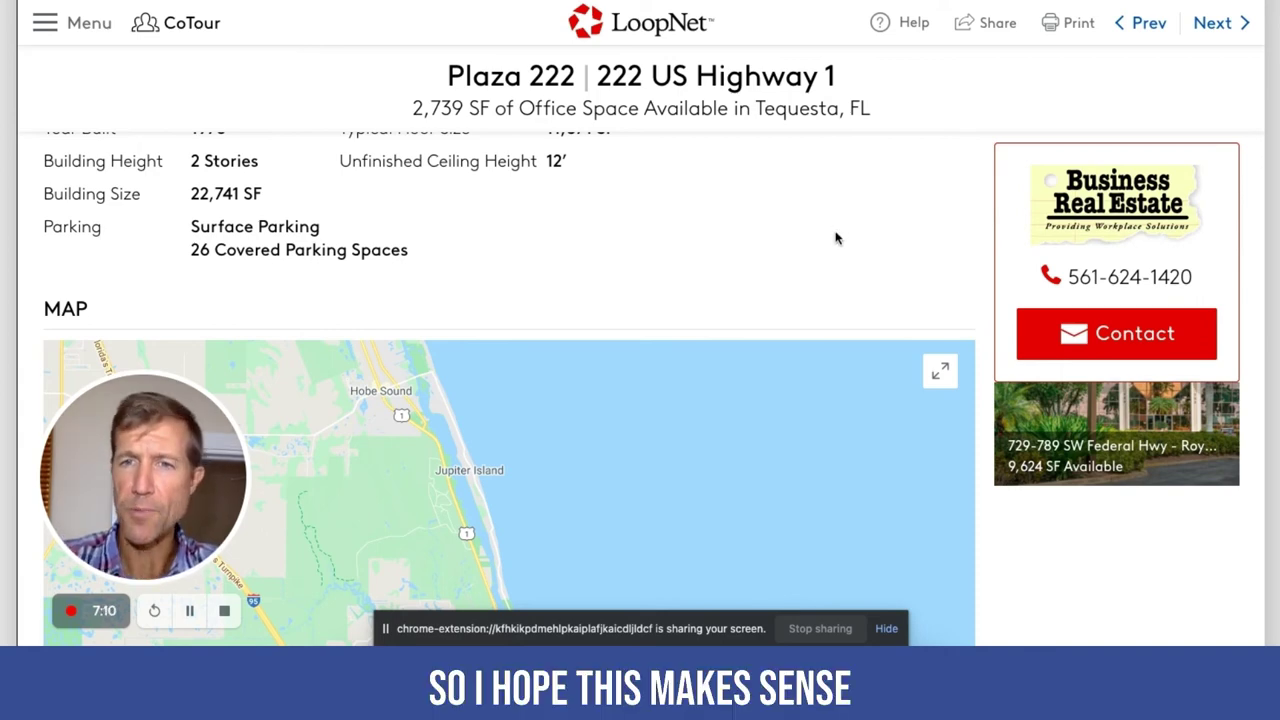
scroll(836, 238, "up", 10)
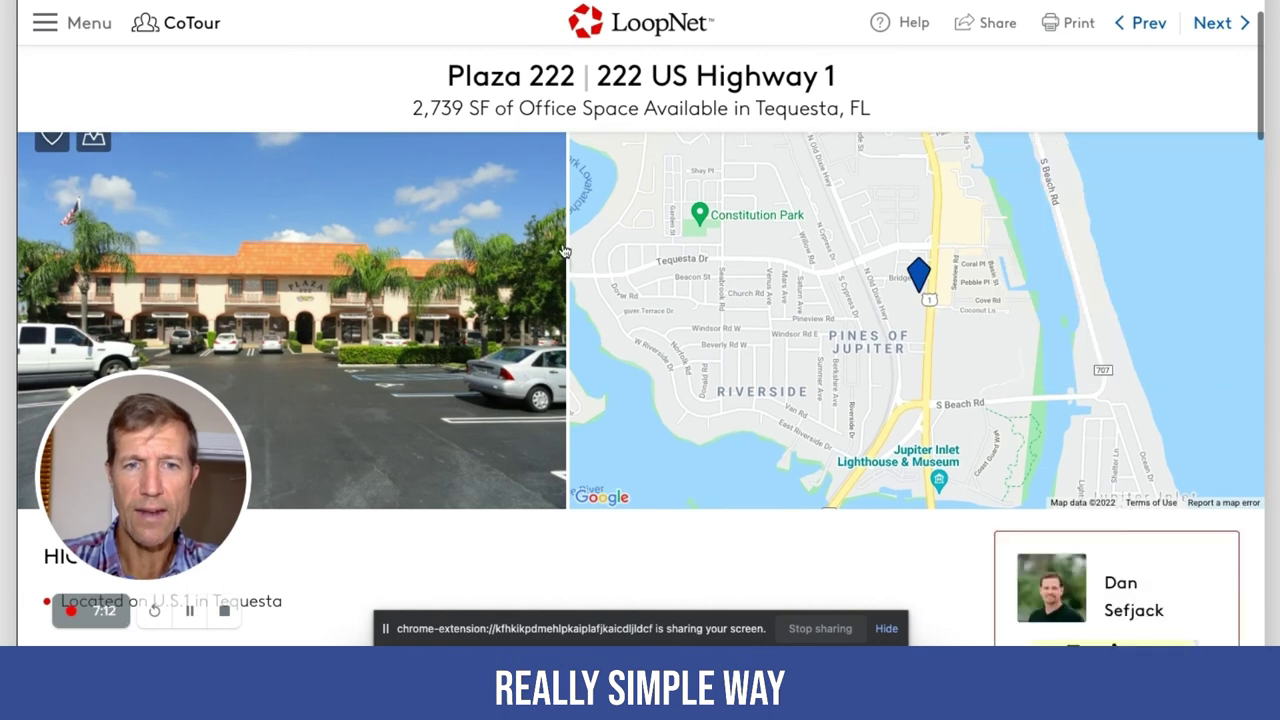
scroll(565, 251, "down", 1)
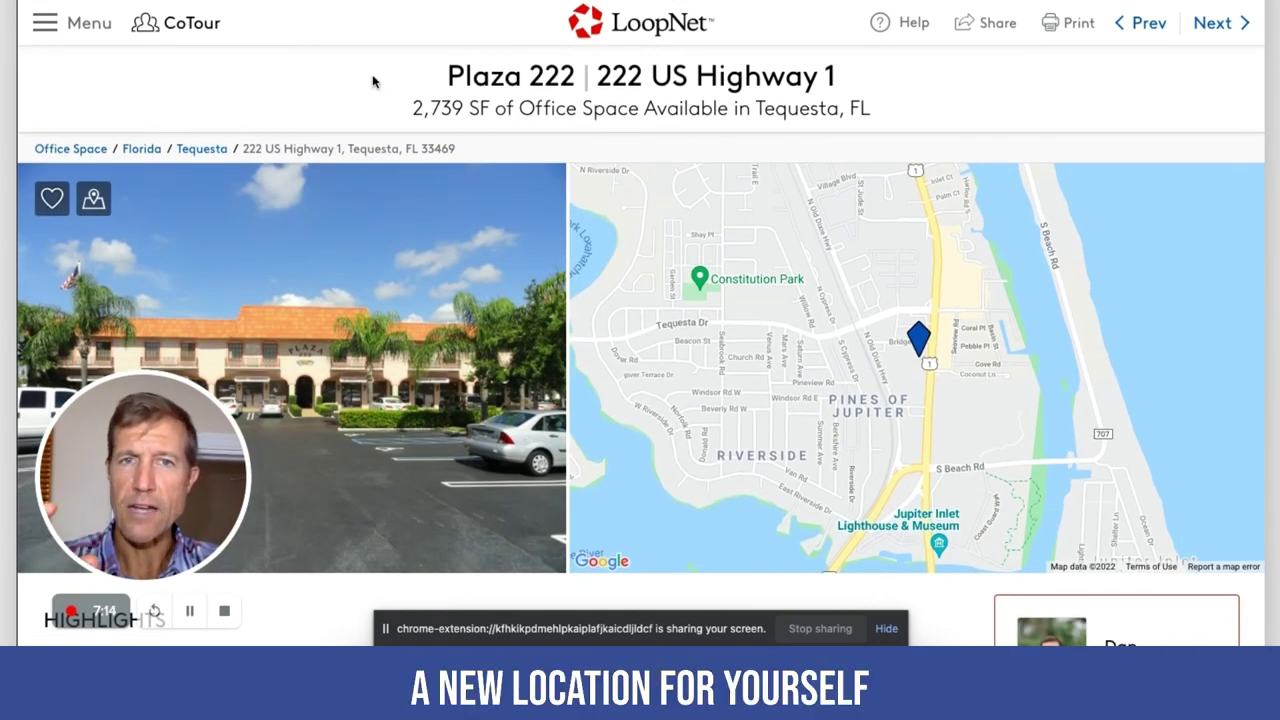